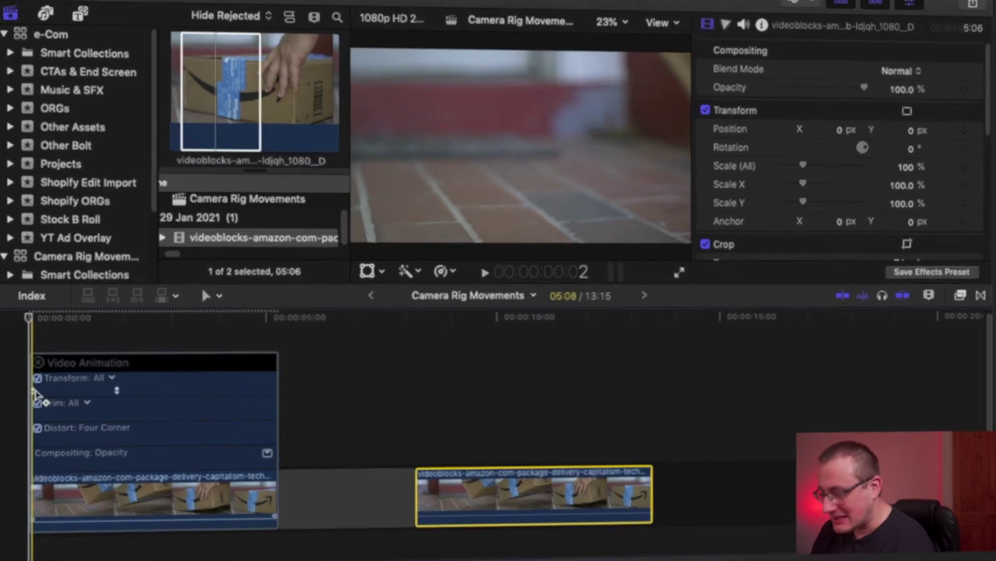
Inspect the first clip's Transform keyframes and play back its pan-and-zoom animation
key(super+equal)
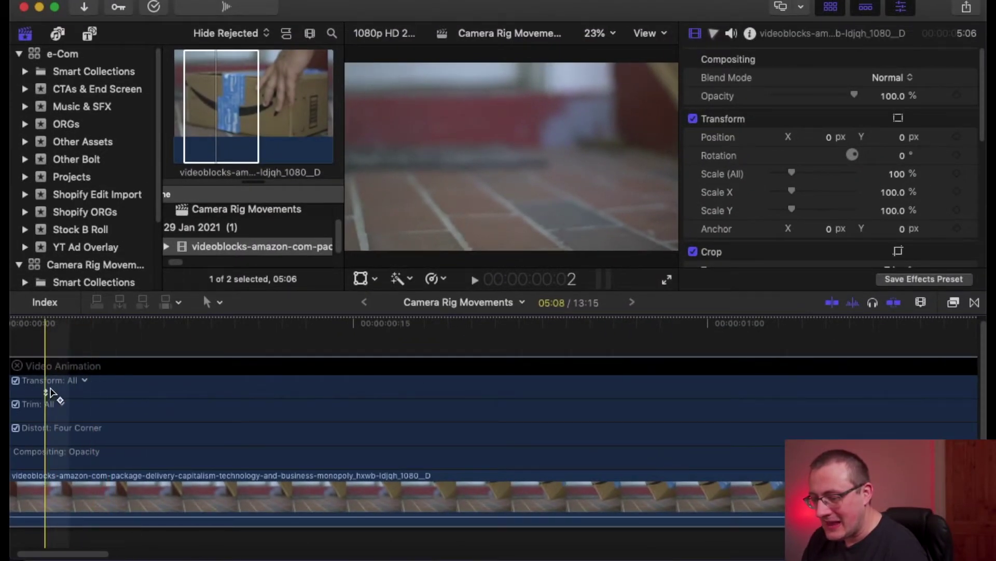
click(45, 392)
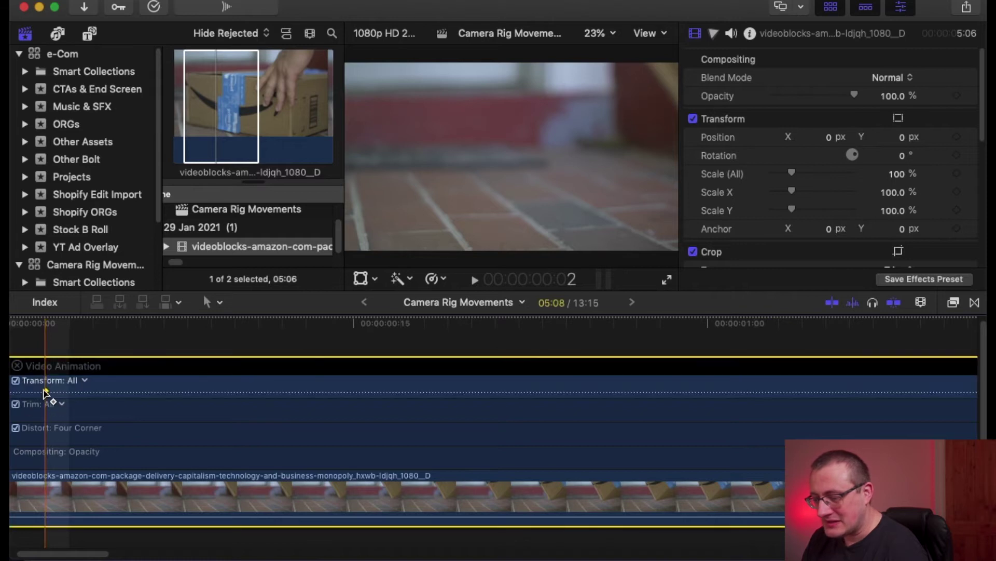
key(super+minus)
key(super+minus)
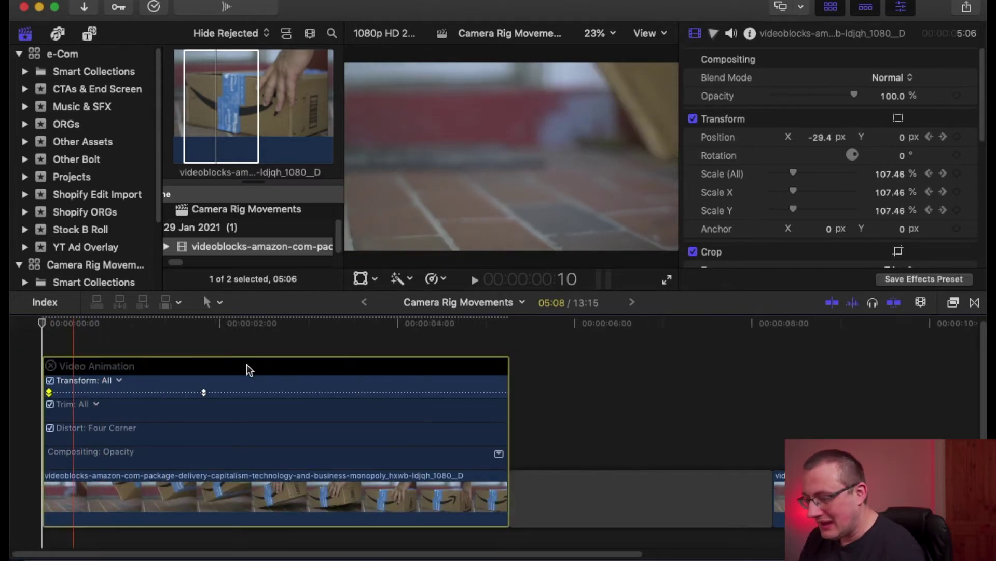
click(48, 324)
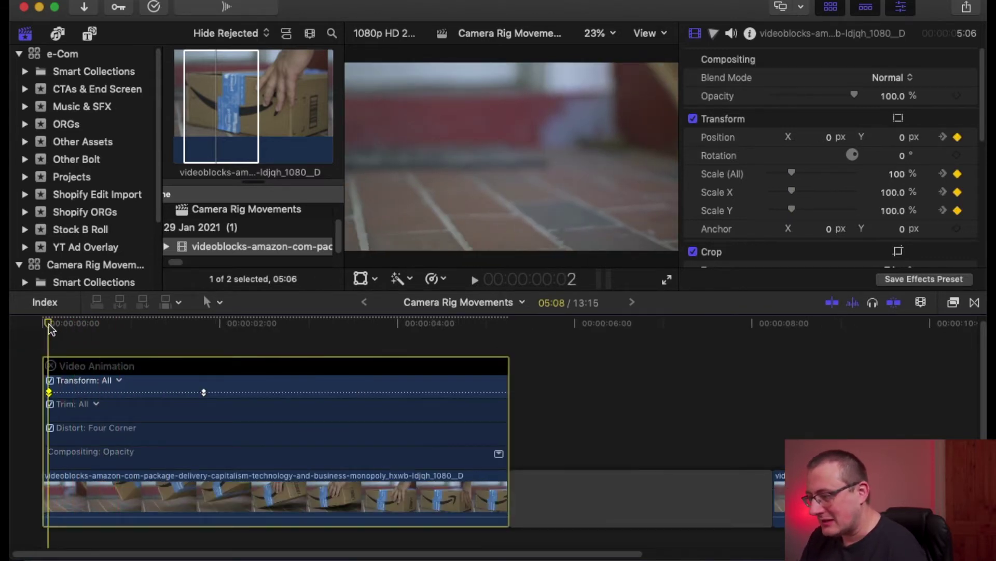
key(space)
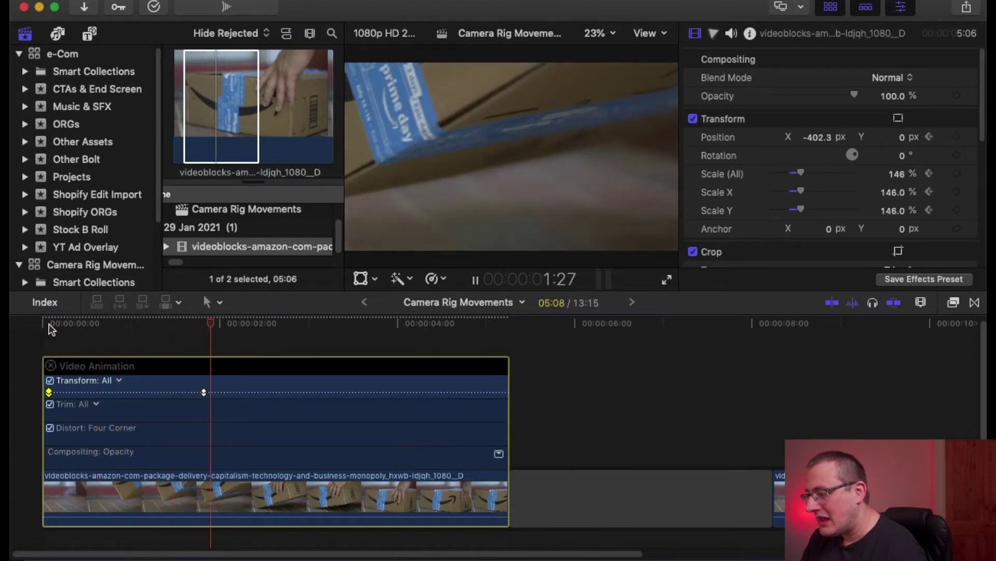
key(space)
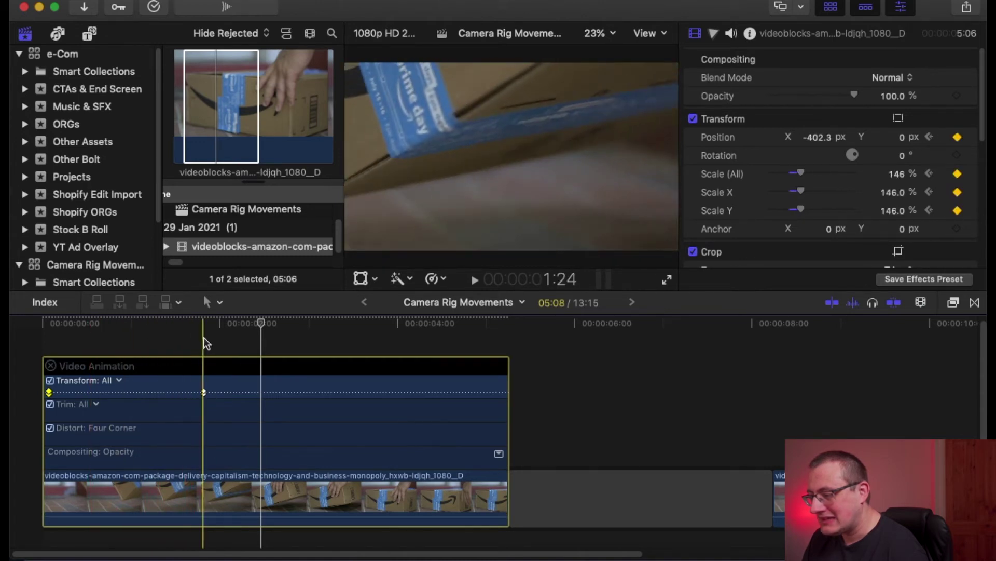
click(204, 392)
Select the second Amazon-box clip and show its Video Animation lanes with Control-V
scroll(270, 398, right, 2)
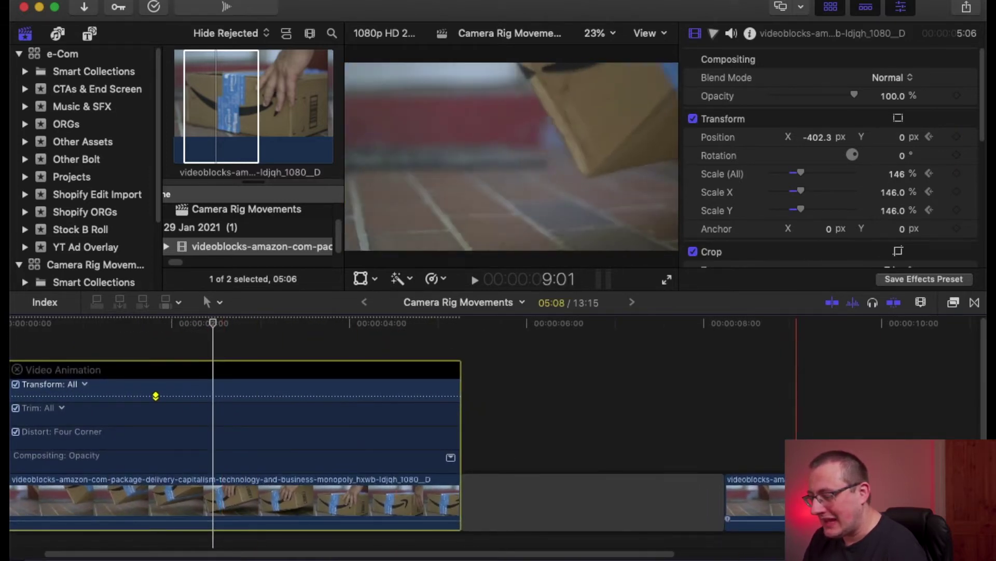
click(800, 501)
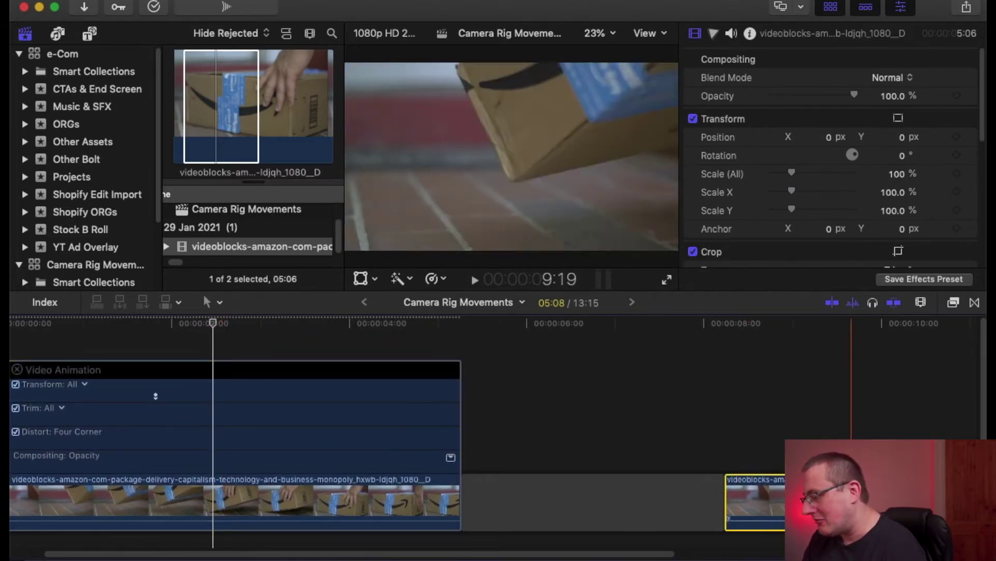
scroll(551, 415, right, 8)
scroll(551, 415, left, 3)
scroll(550, 415, down, 1)
scroll(661, 442, right, 1)
scroll(660, 442, down, 1)
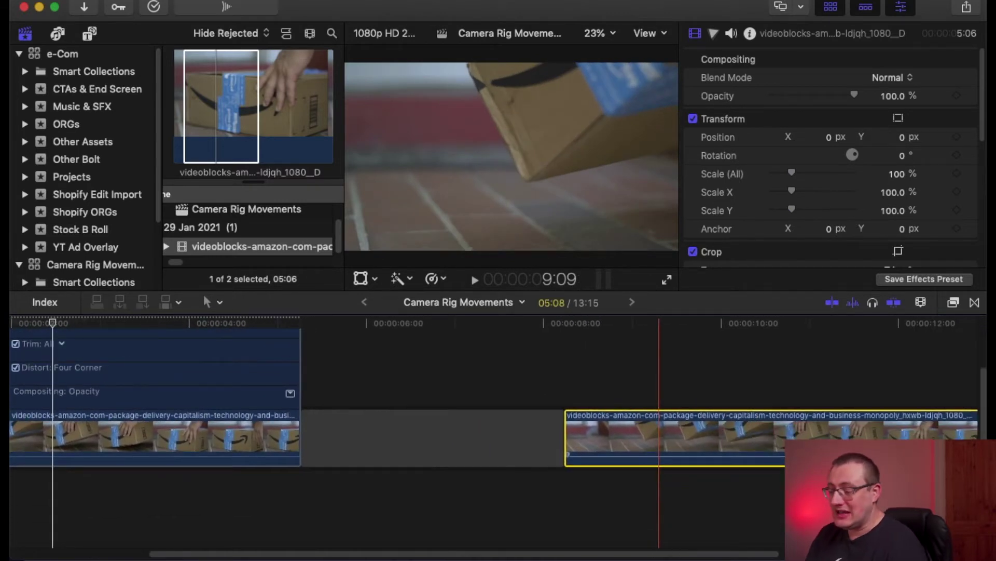
scroll(659, 441, up, 3)
scroll(659, 442, left, 1)
key(ctrl+v)
scroll(664, 441, right, 2)
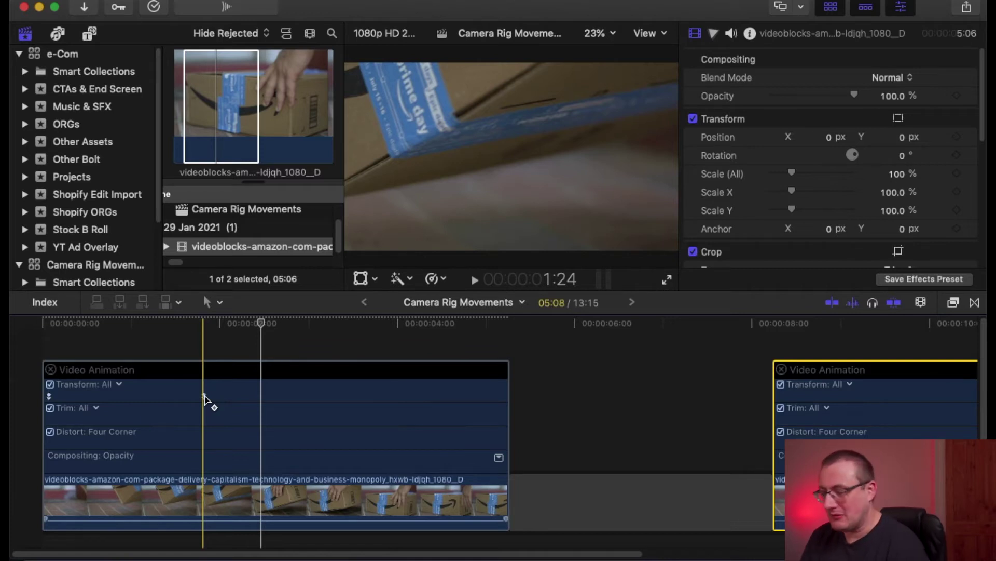
Pick the first clip's 146% zoom keyframe at 1:24, then select the second clip's Transform lane
click(204, 398)
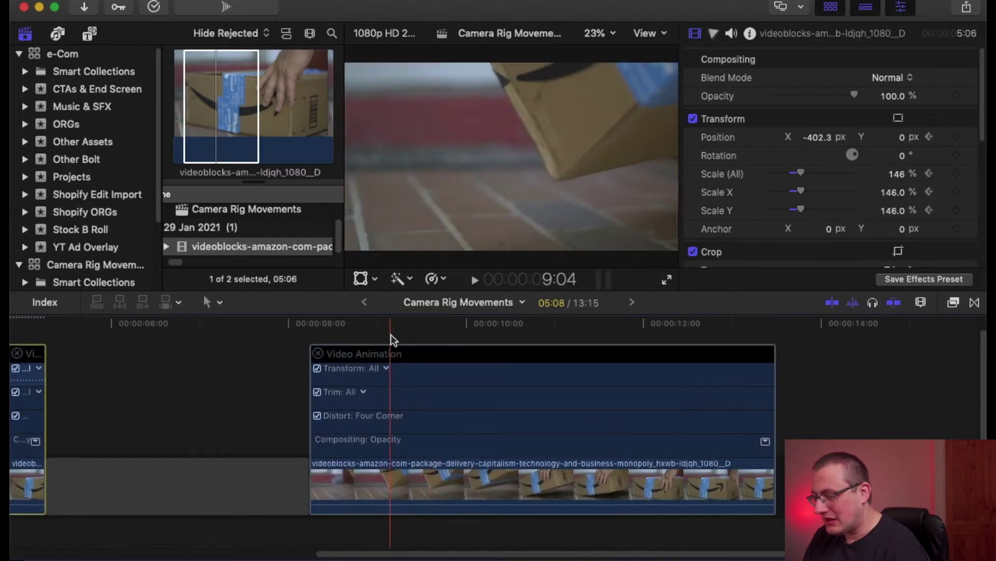
click(389, 334)
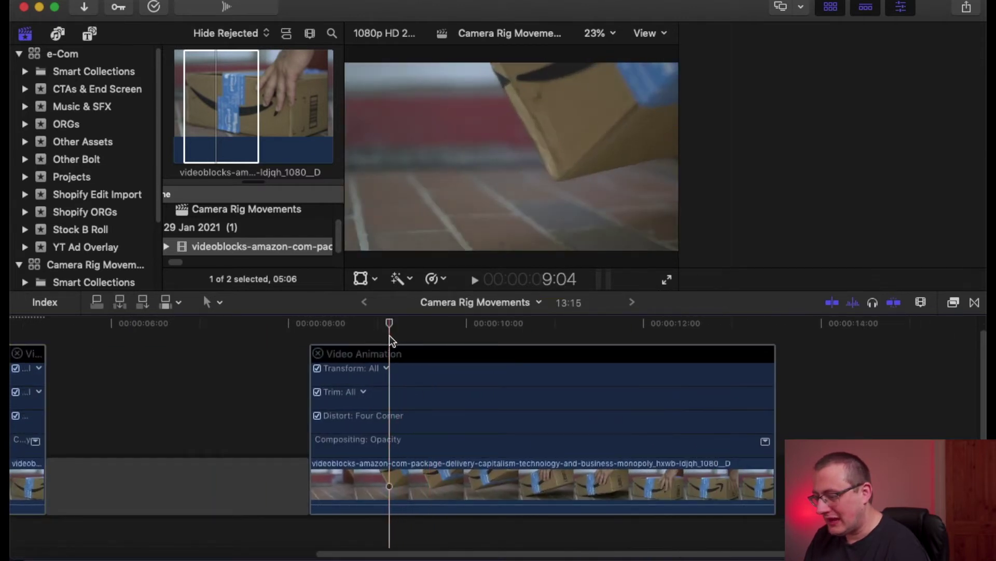
click(388, 373)
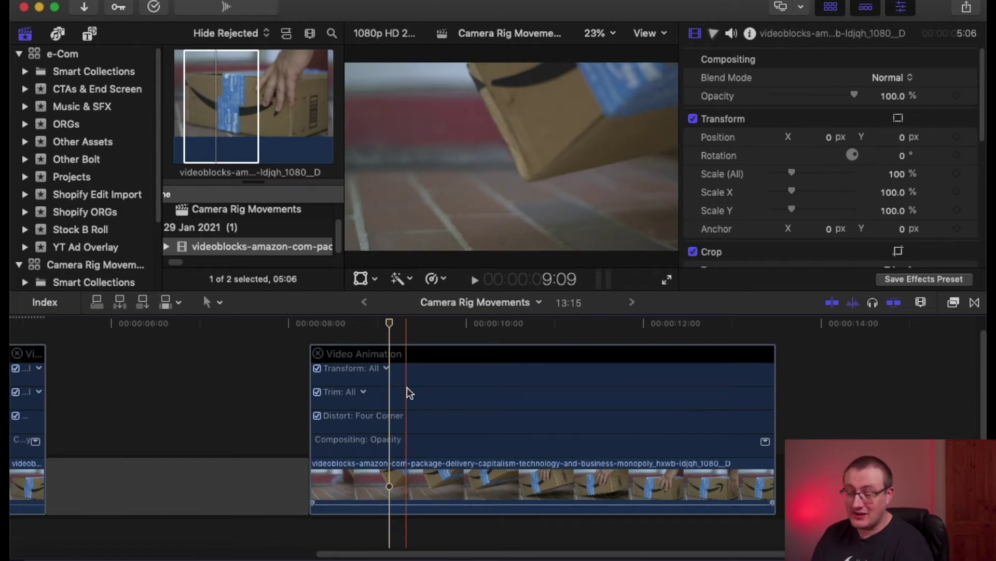
Add a keyframe on the second clip's Transform line and check its pasted values
key(s)
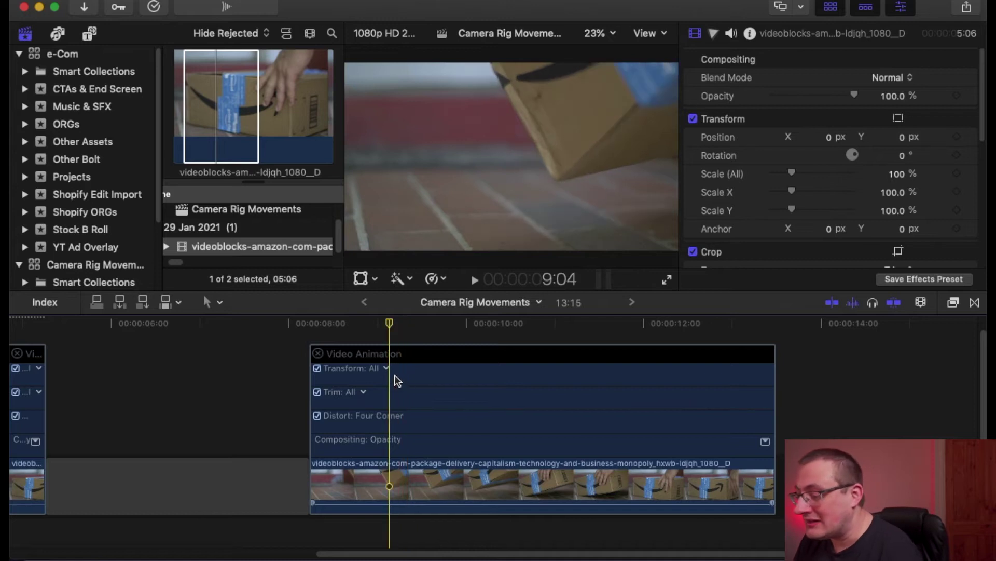
click(395, 379)
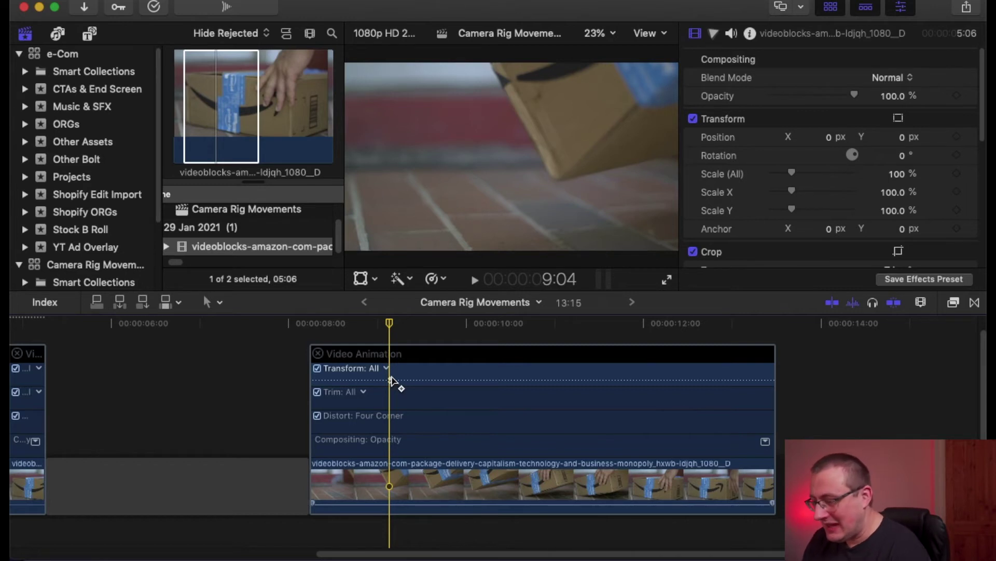
alt+click(391, 378)
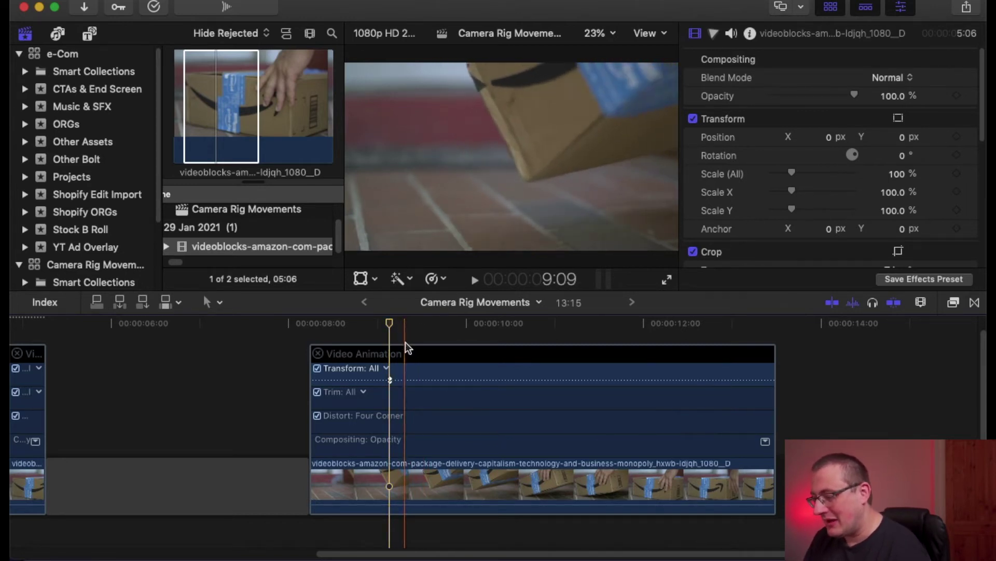
scroll(285, 378, left, 10)
click(49, 396)
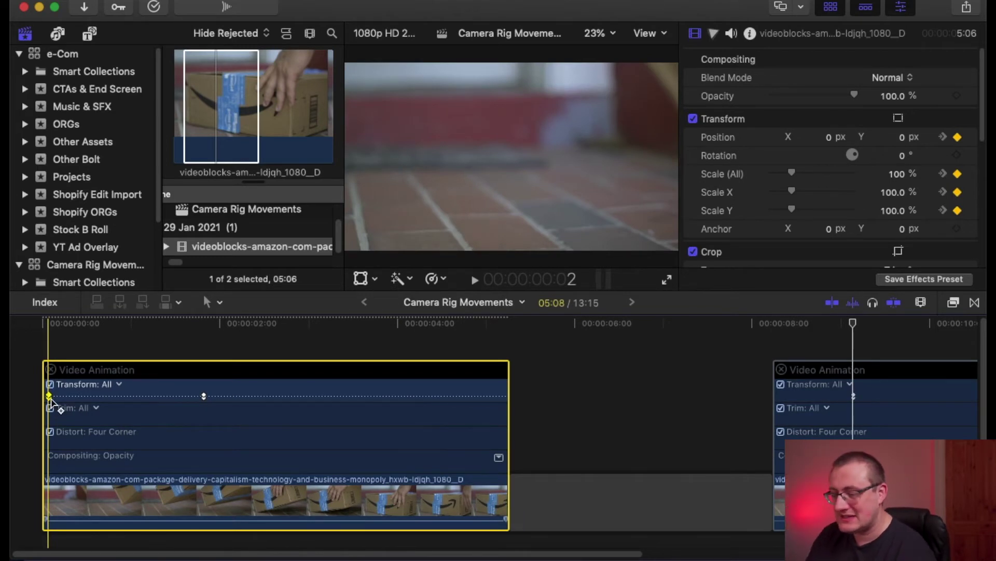
scroll(50, 402, right, 10)
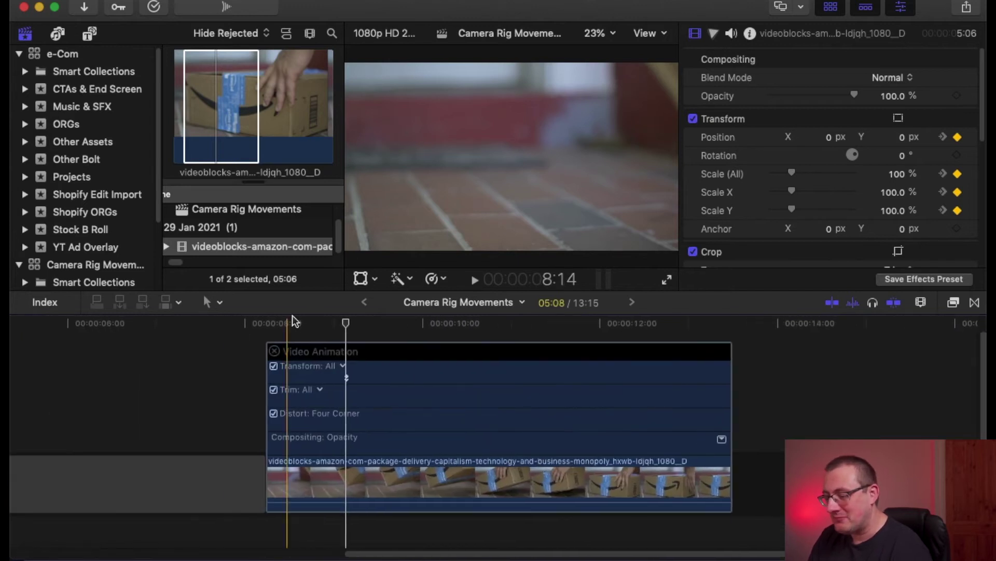
click(278, 329)
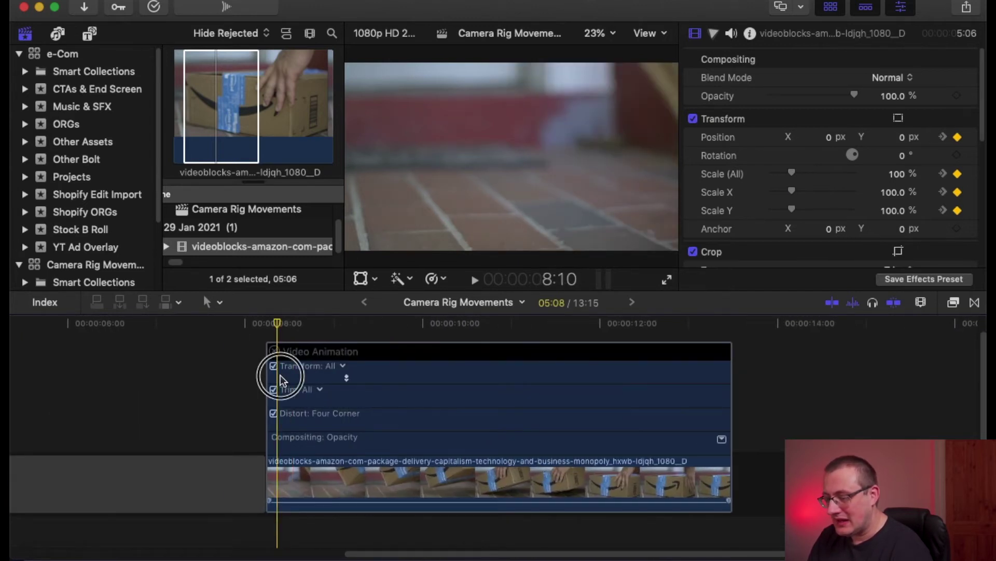
click(280, 378)
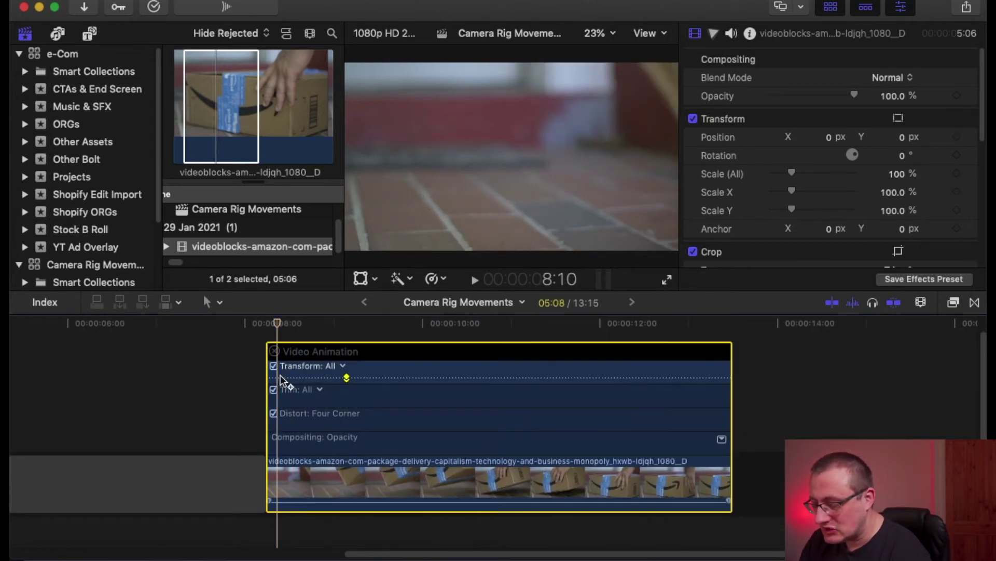
Drag the Transform keyframe later to about 11:12 and preview the slower pan-and-zoom
drag(347, 378, 548, 378)
key(space)
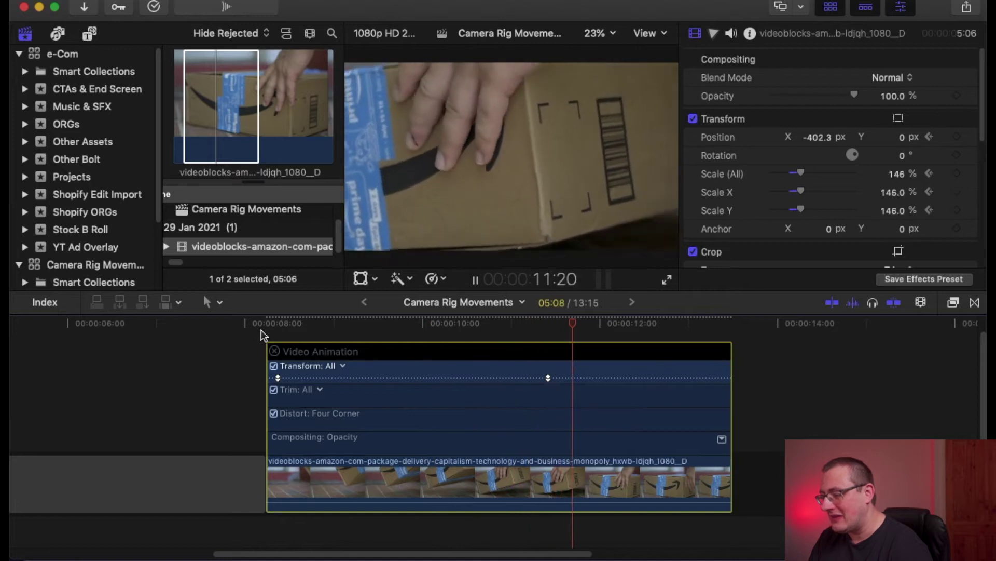
key(space)
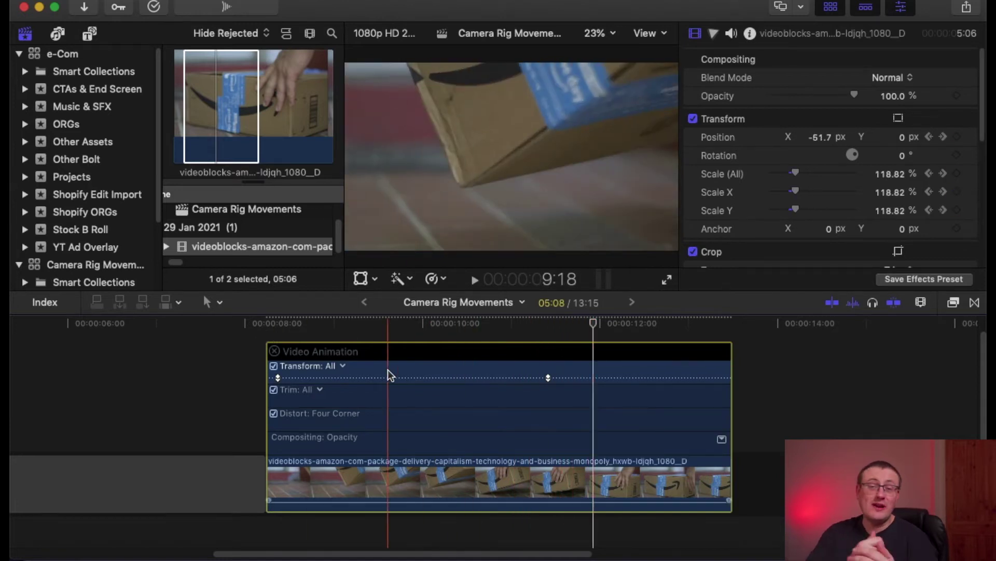
Show only Position keyframes, then only Scale (All), with the playhead at 12:05
click(342, 367)
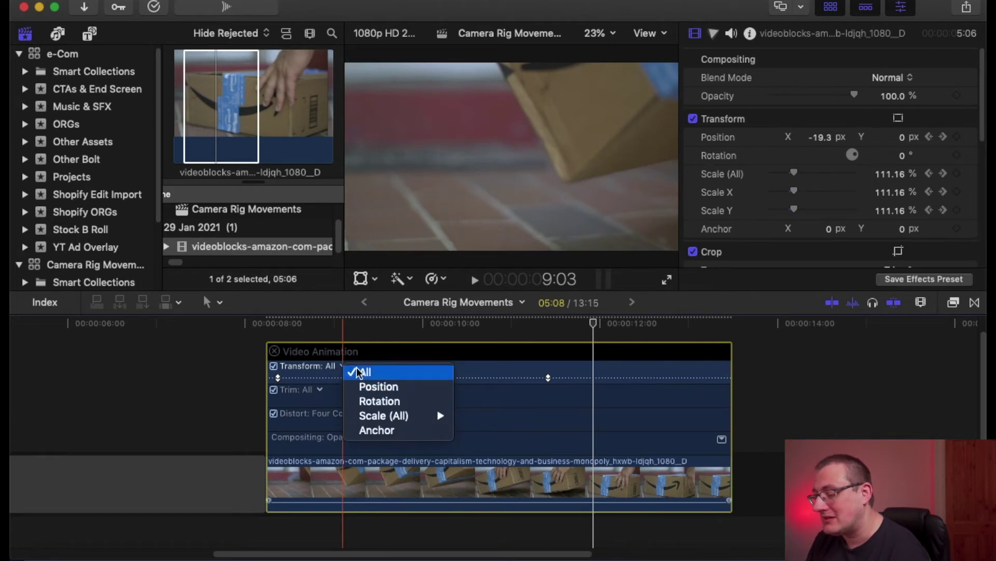
click(392, 394)
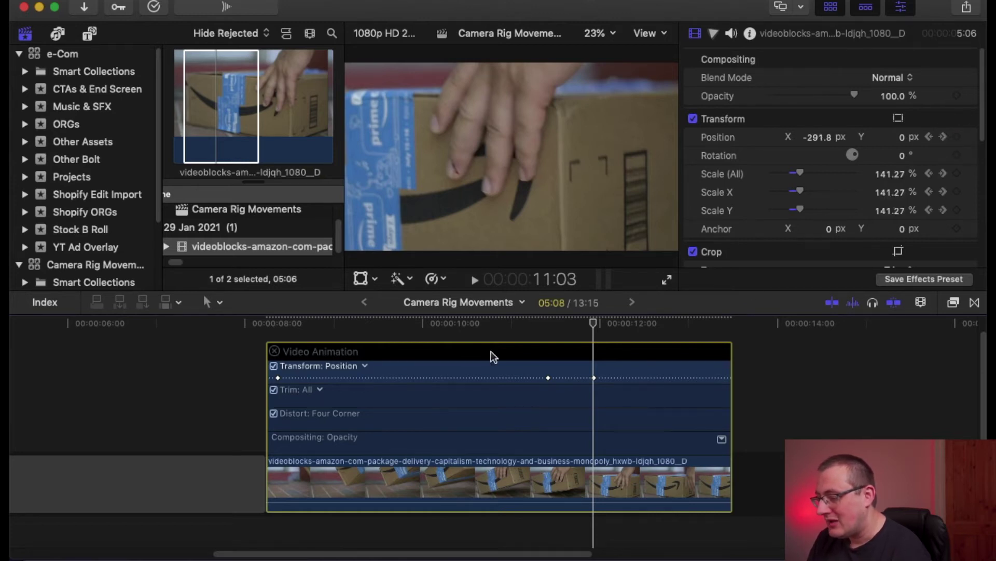
click(366, 366)
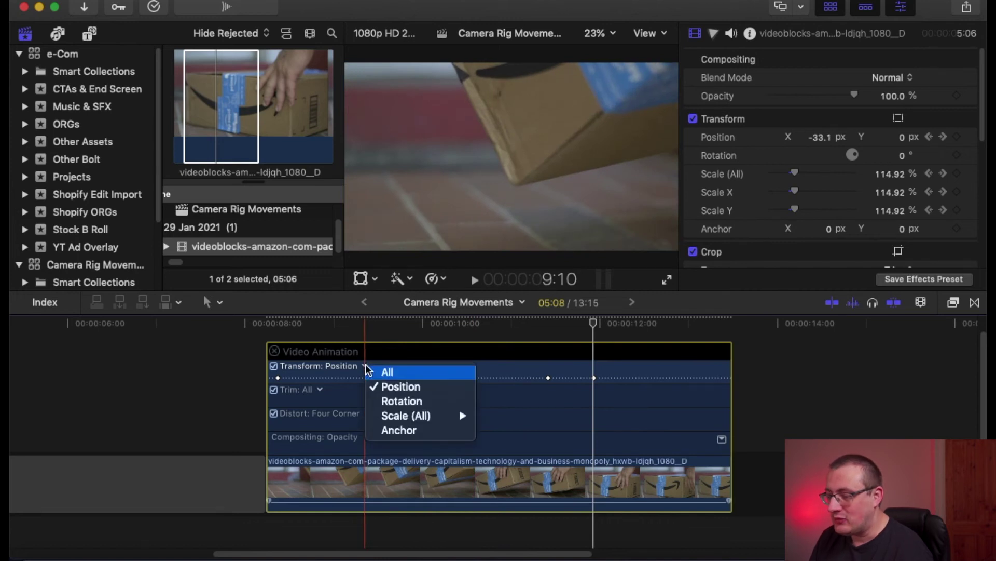
click(413, 419)
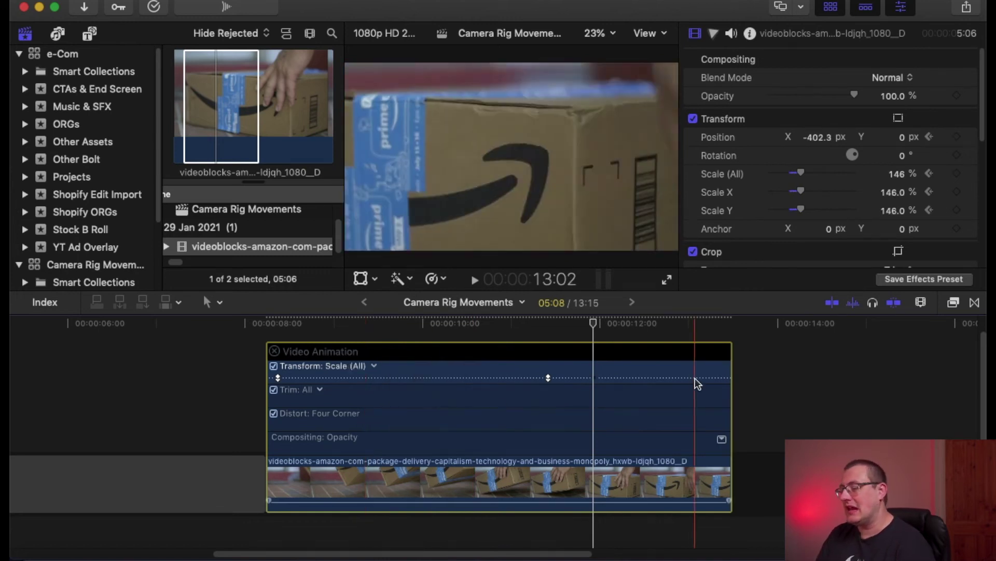
click(617, 331)
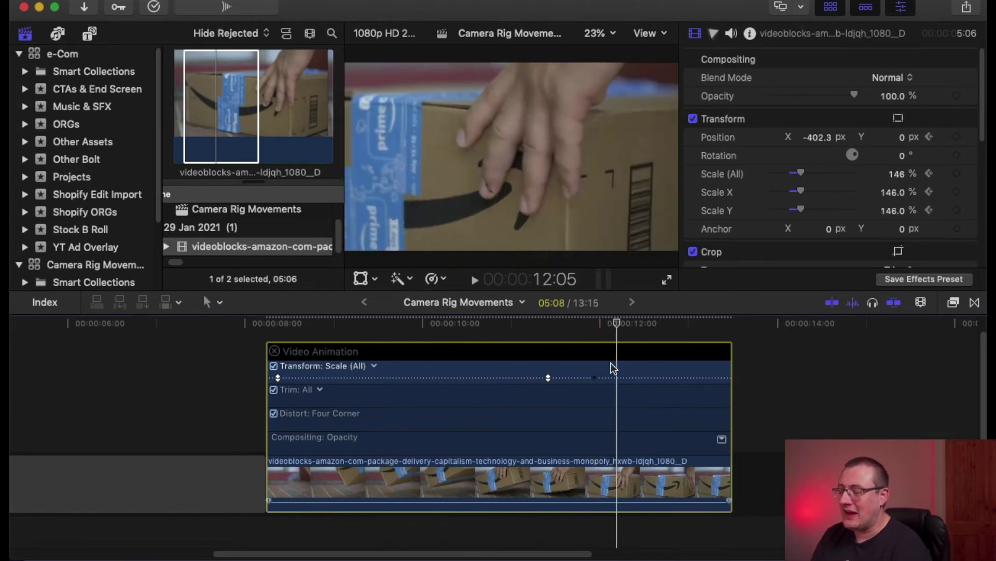
Switch back to Position keyframes and step back to the keyframe at 11:12
click(375, 369)
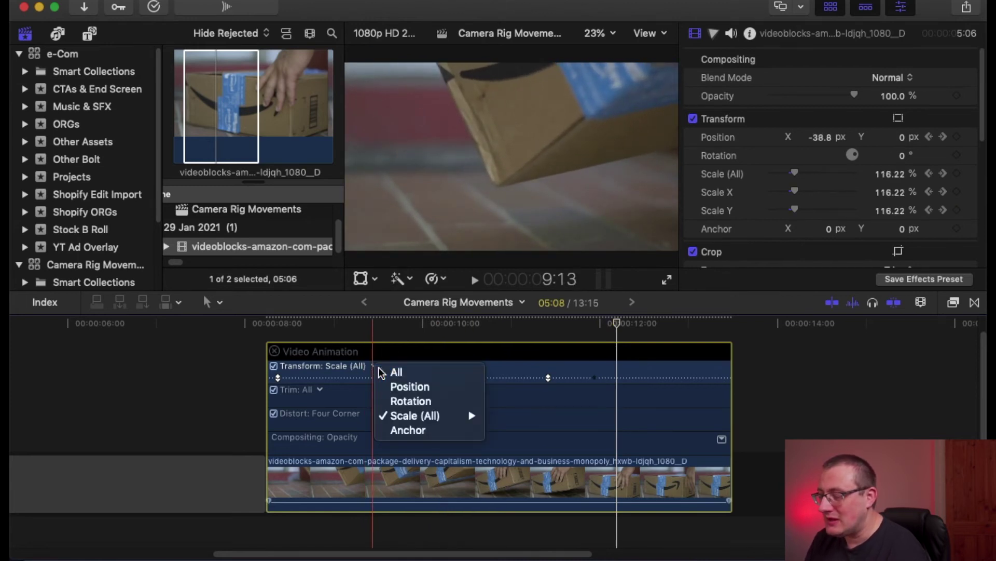
click(409, 385)
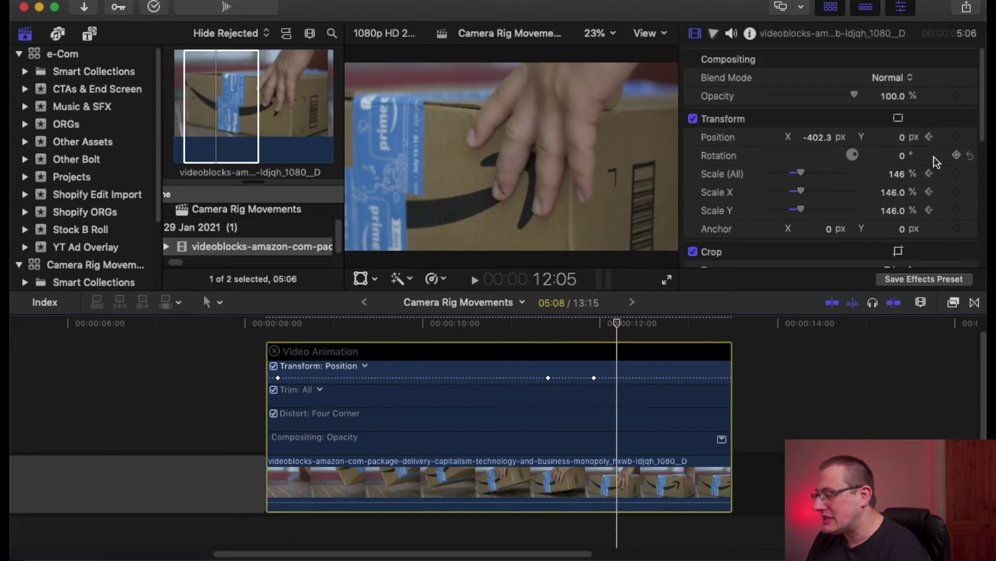
click(931, 136)
click(932, 136)
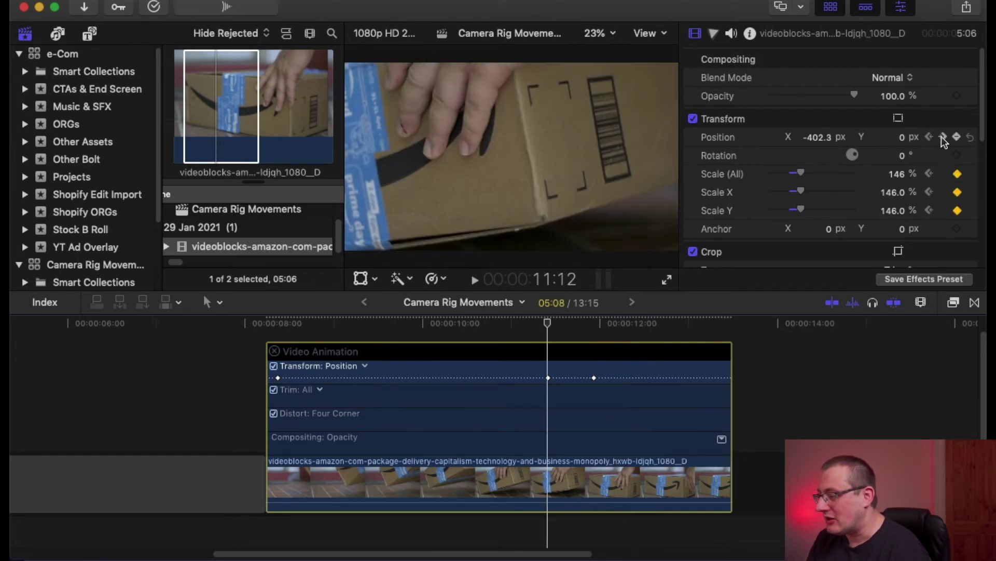
click(943, 137)
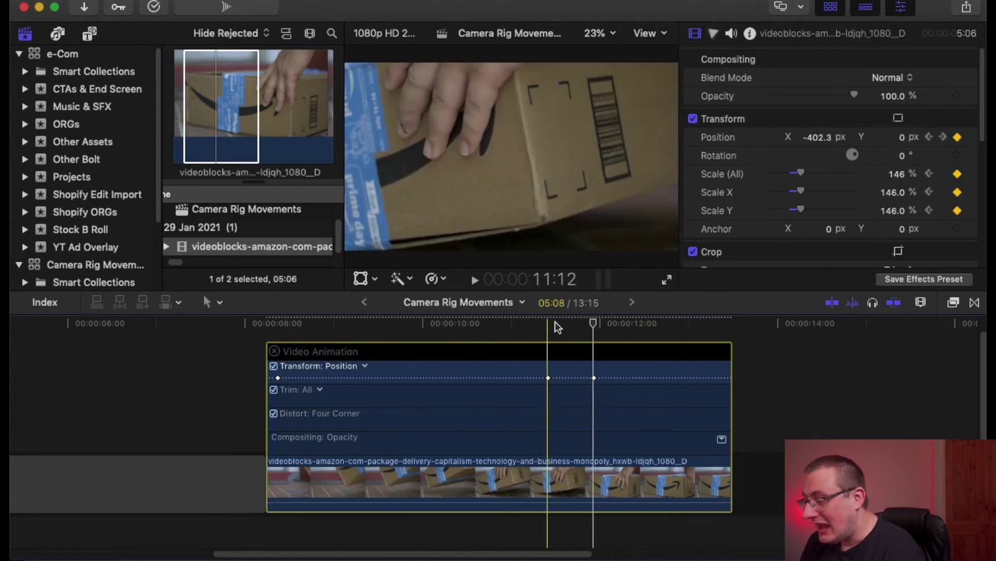
click(595, 378)
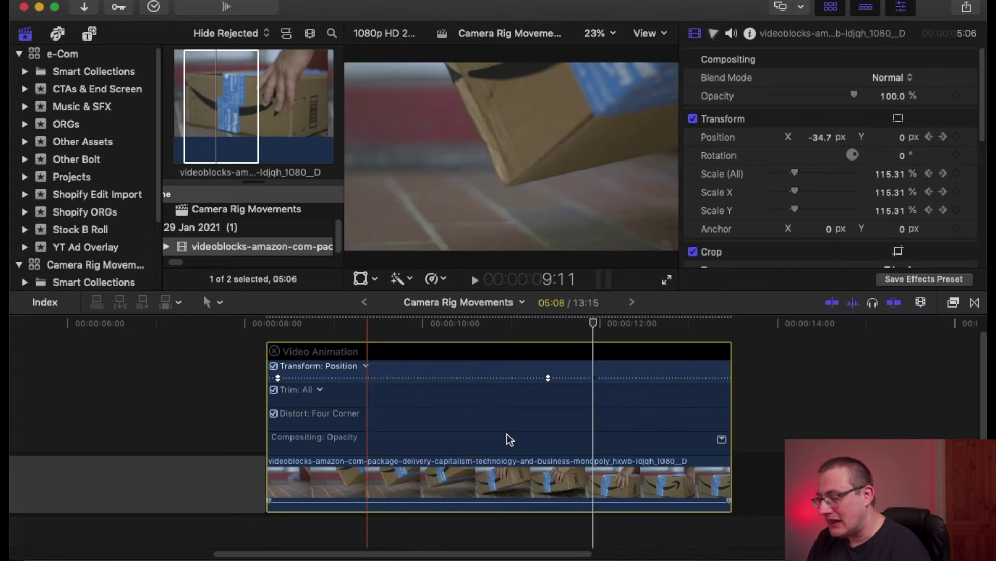
click(612, 328)
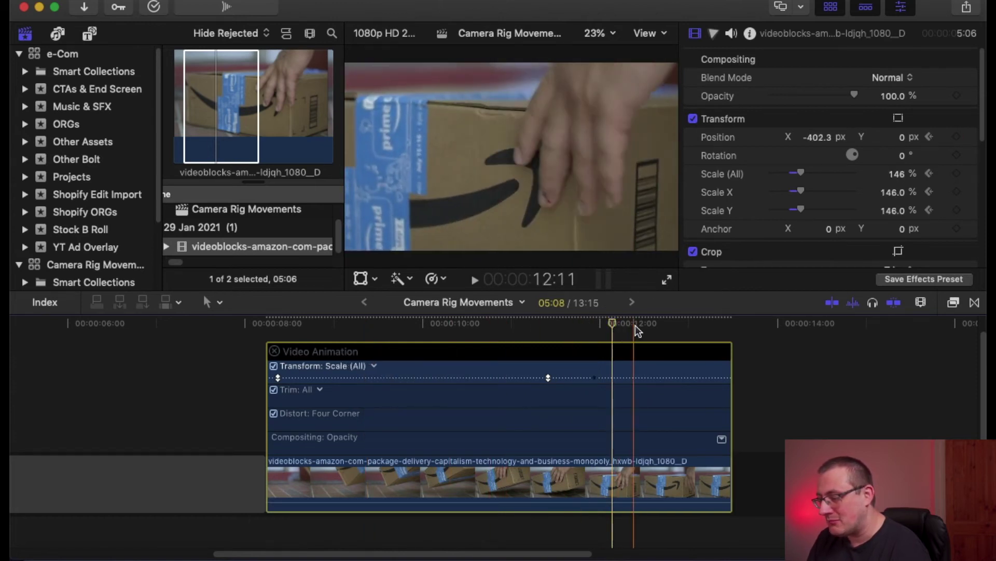
click(643, 323)
key(alt+k)
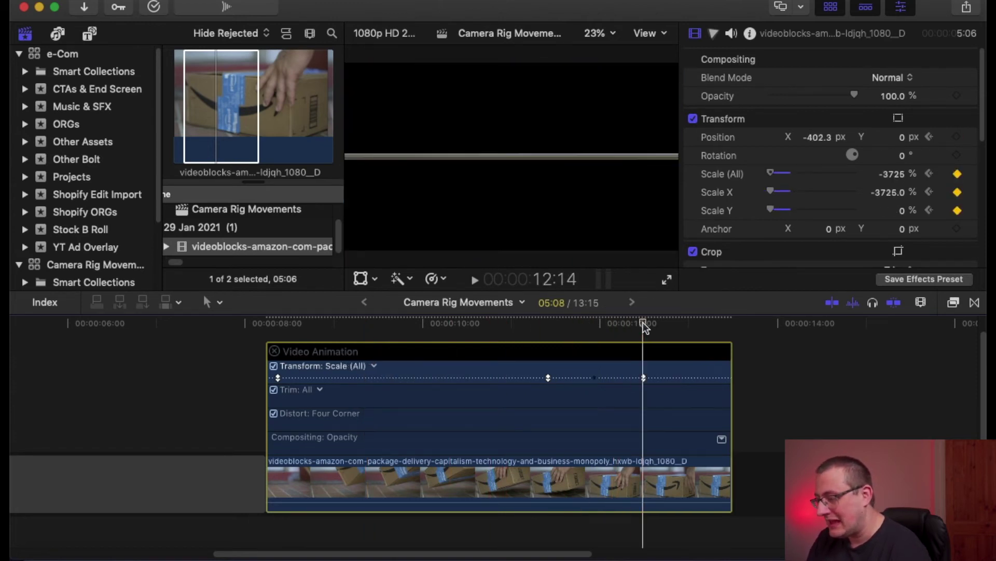
click(620, 326)
key(space)
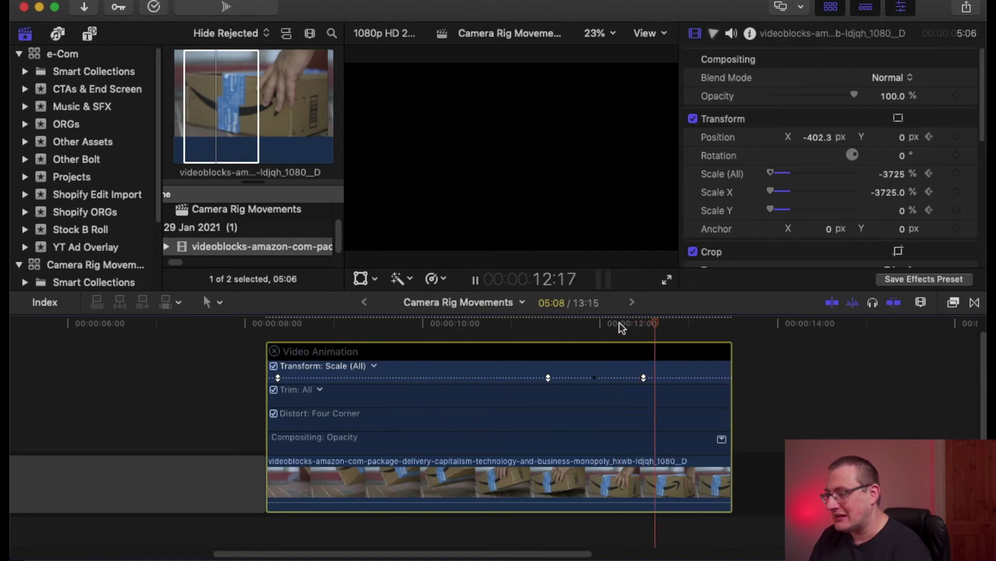
click(620, 323)
key(space)
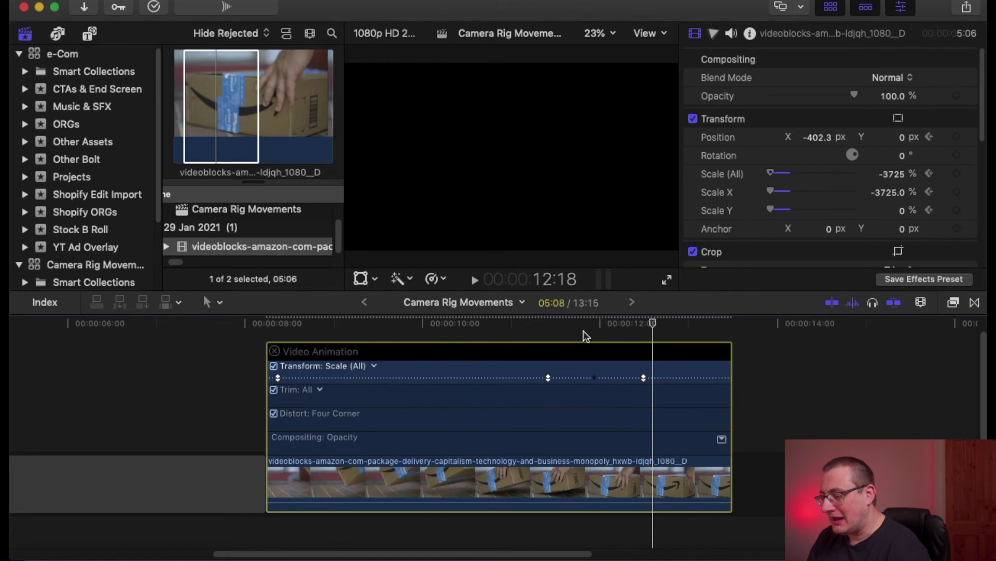
key(space)
key(super+z)
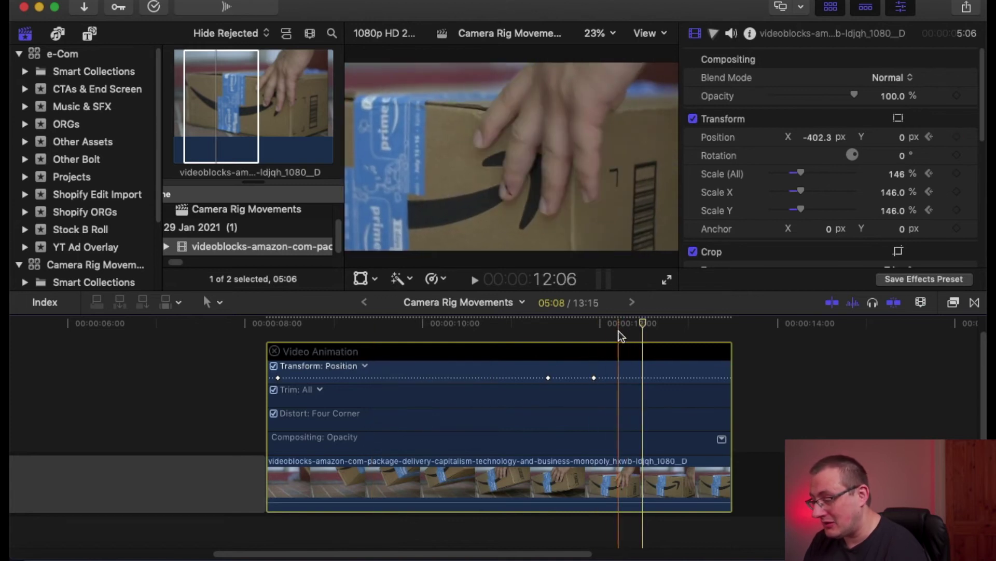
Deselect the clip, then pick its Position keyframe at 11:28 in the Video Animation lane
click(645, 335)
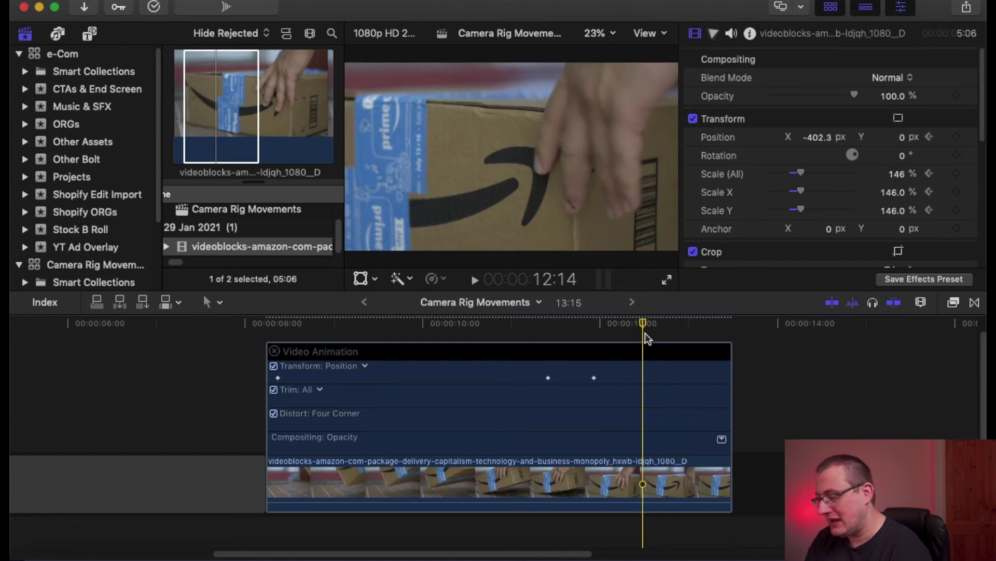
click(648, 375)
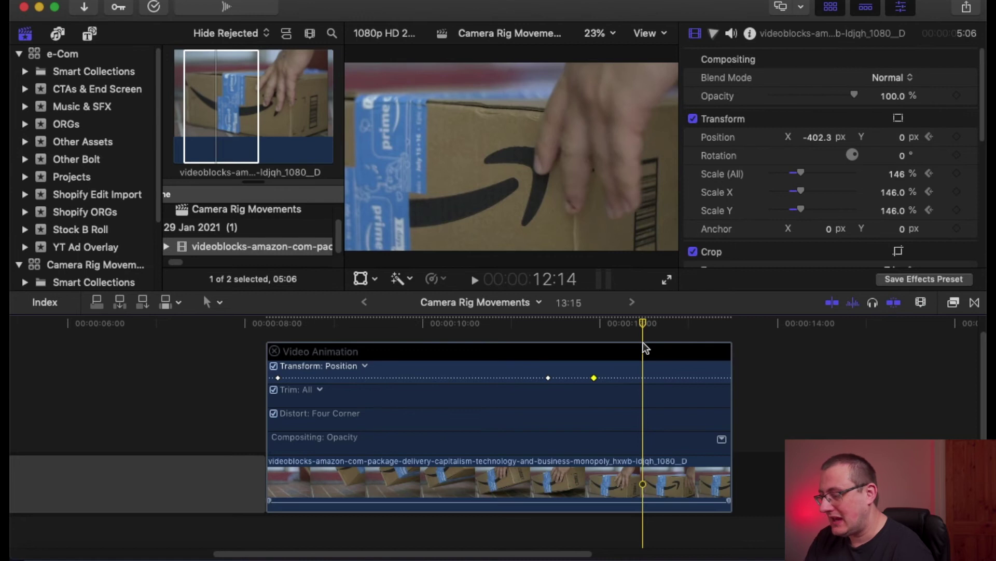